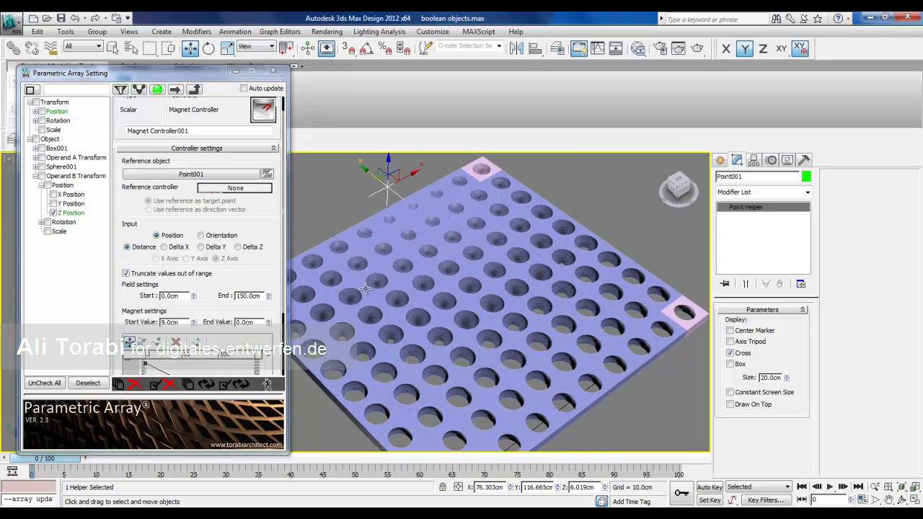
# Search the Controller Library for 'mix' and drag Mix Controller onto the Z Position controller.
pyautogui.moveTo(268, 266); pyautogui.dragTo(268, 288)
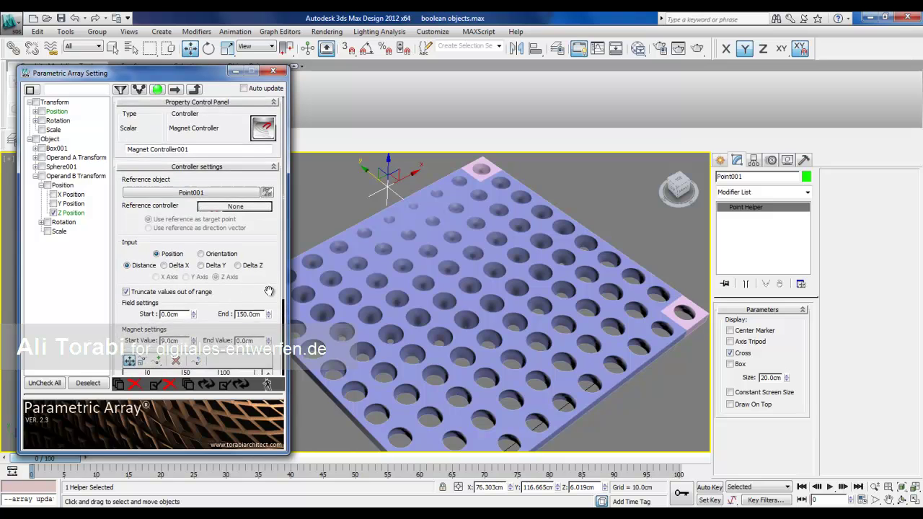
pyautogui.scroll(-1, 269, 288)
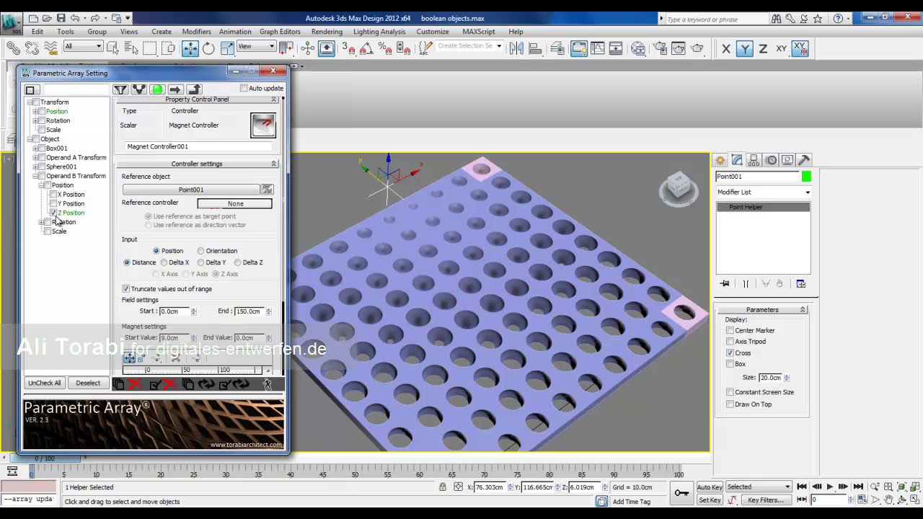
pyautogui.click(261, 127)
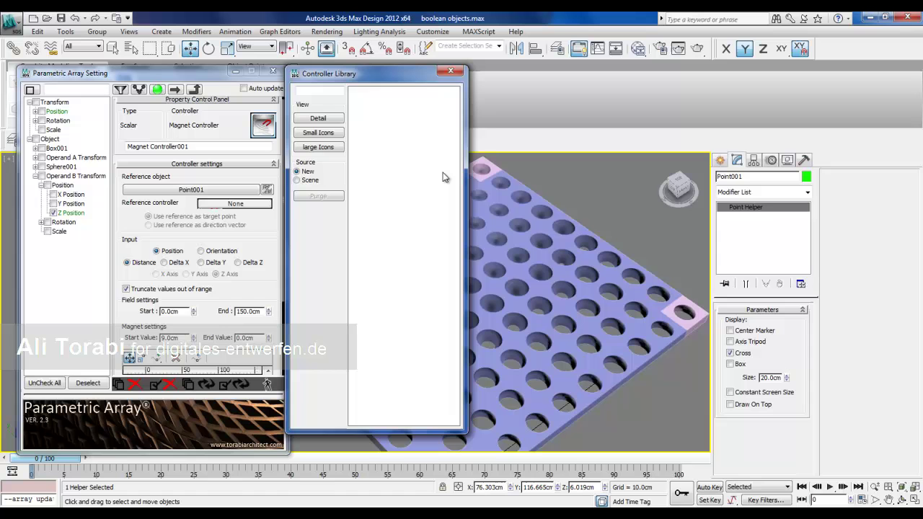
pyautogui.moveTo(455, 146); pyautogui.dragTo(454, 181)
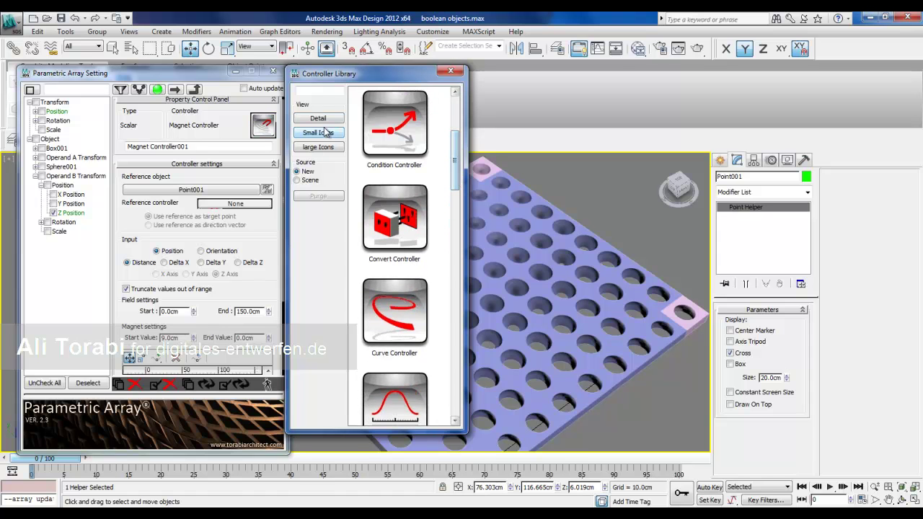
pyautogui.click(311, 91)
pyautogui.write('m')
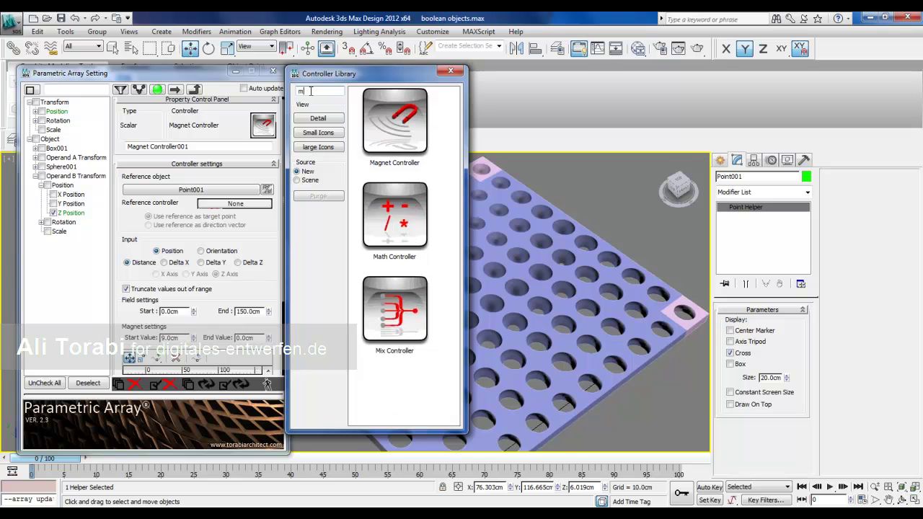
pyautogui.write('ix')
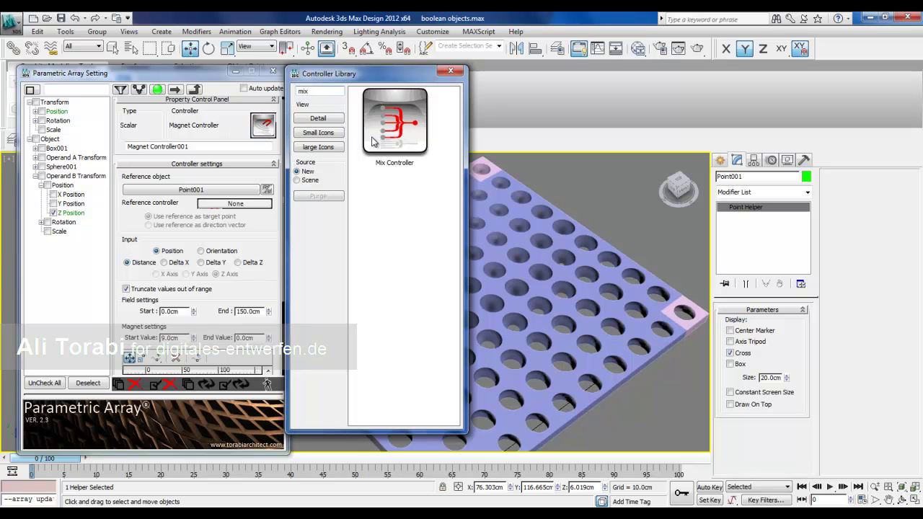
pyautogui.moveTo(390, 137); pyautogui.dragTo(268, 129)
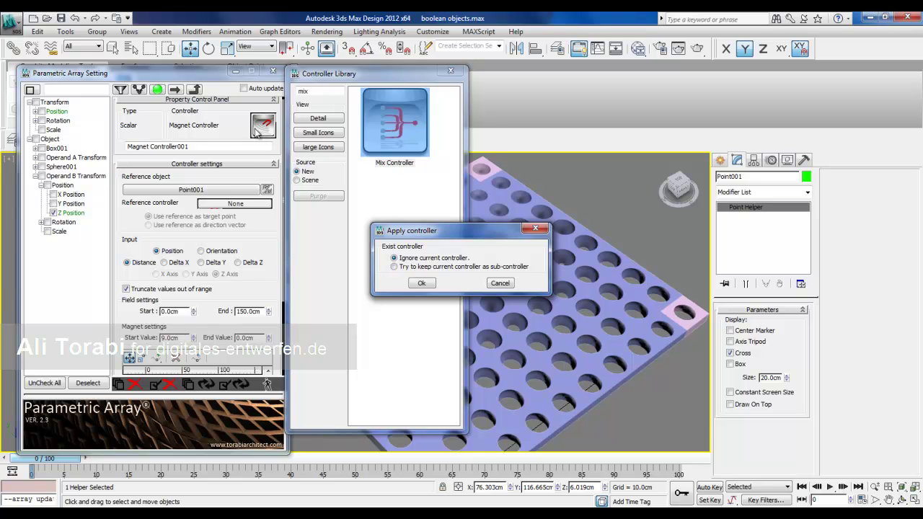
# Apply Mix Controller keeping Magnet Controller001 as a sub-controller, then close the library.
pyautogui.click(394, 267)
pyautogui.click(424, 283)
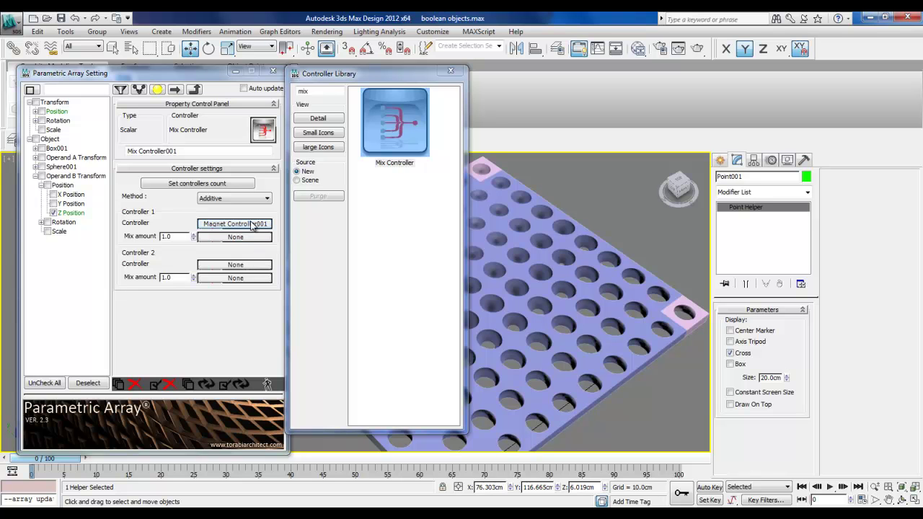
pyautogui.click(450, 70)
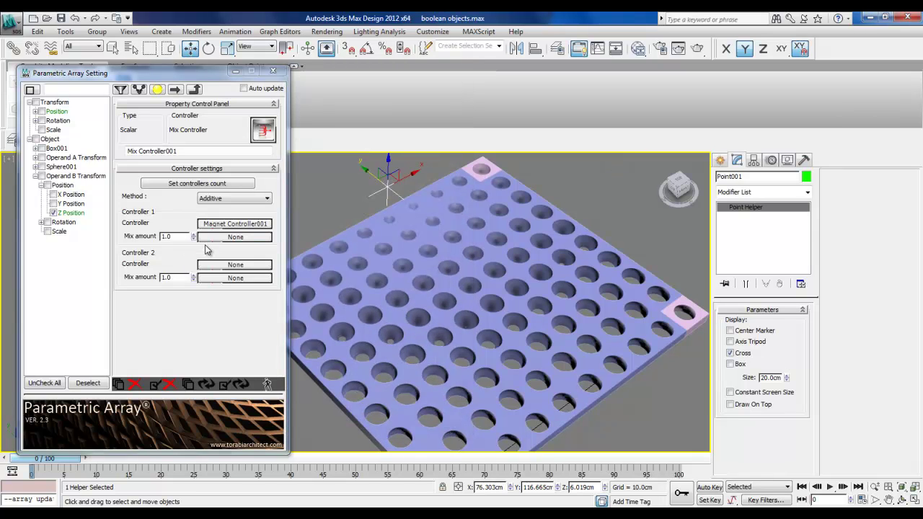
# Copy Magnet Controller001 into the Controller 2 slot as Magnet Controller002.
pyautogui.click(230, 224)
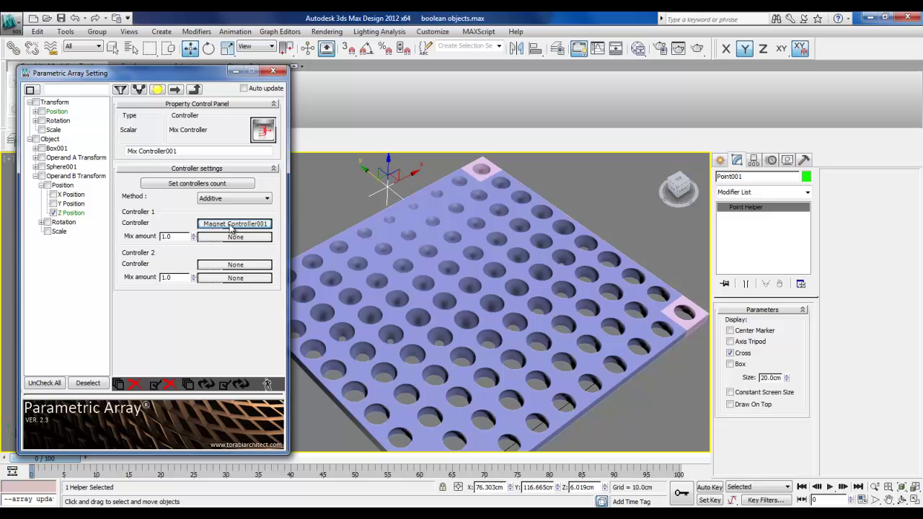
pyautogui.click(223, 265)
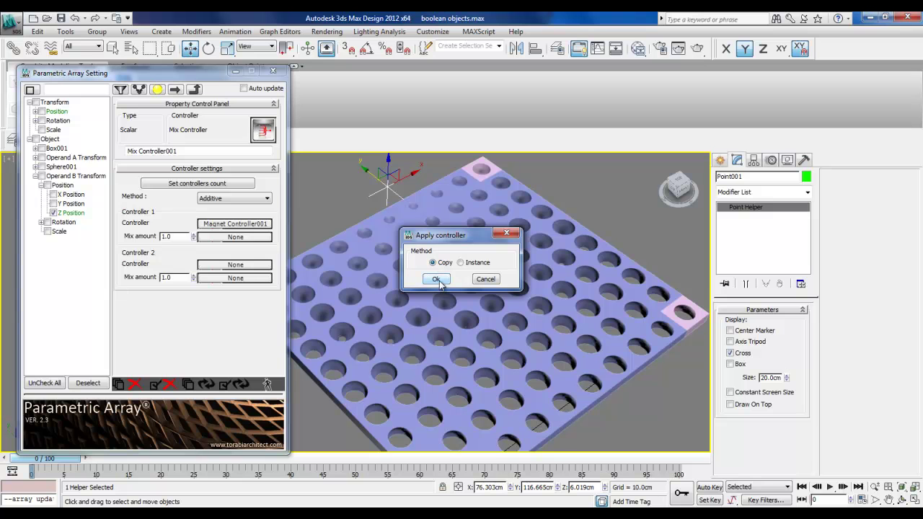
pyautogui.click(436, 280)
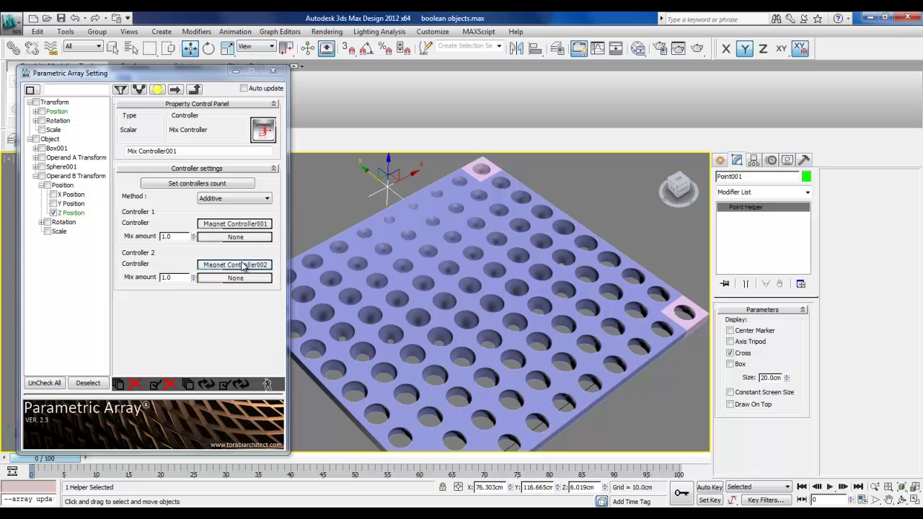
pyautogui.moveTo(353, 327); pyautogui.dragTo(402, 301, button='middle')
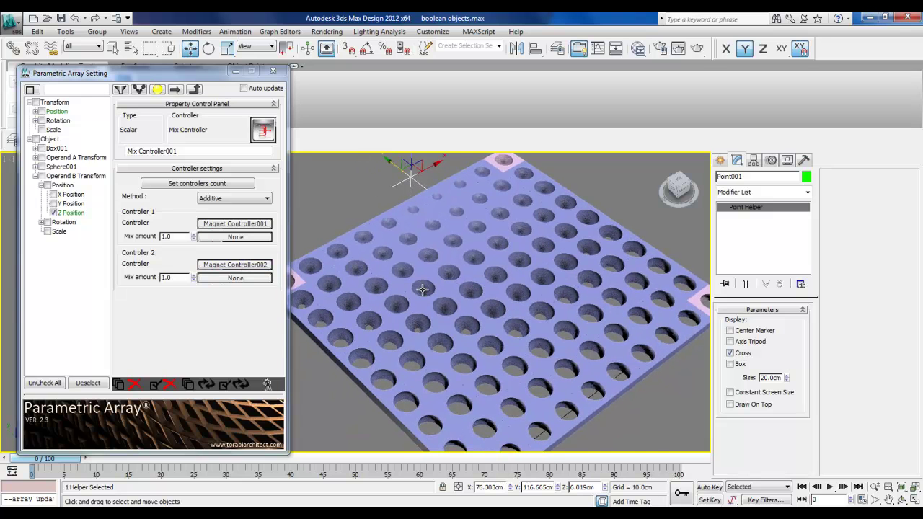
pyautogui.scroll(-3, 420, 289)
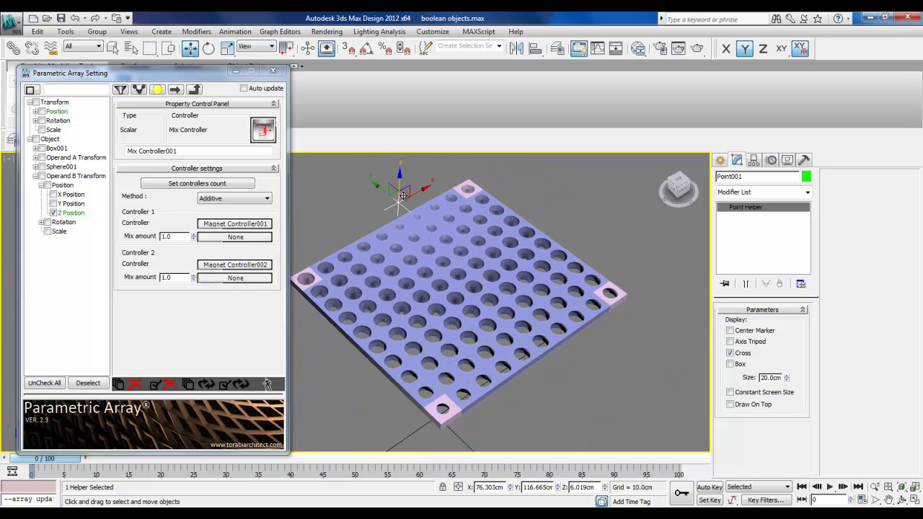
# Clone Point001 as an independent copy, Point002, and move it along X toward the plate's near corner.
pyautogui.moveTo(411, 196); pyautogui.dragTo(422, 183, button='middle')
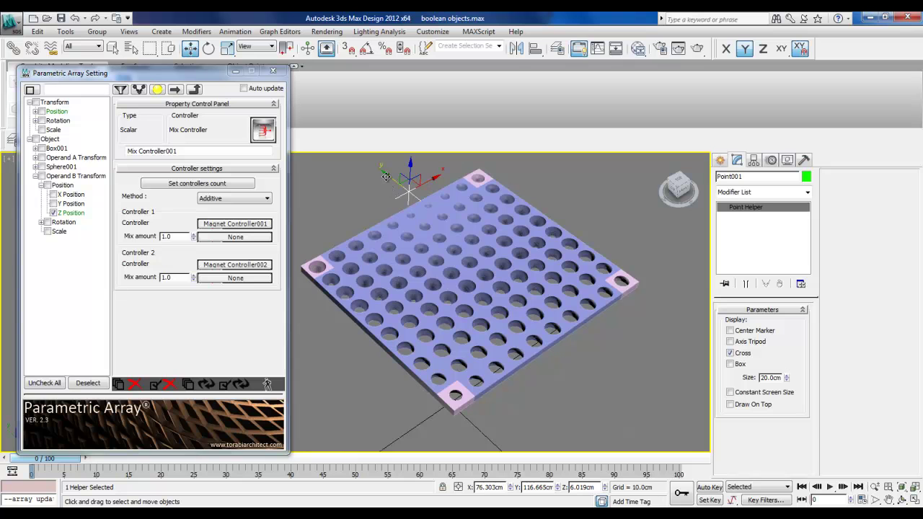
pyautogui.moveTo(388, 177)
pyautogui.keyDown('shift'); pyautogui.mouseDown()
pyautogui.moveTo(505, 270)
pyautogui.moveTo(532, 329)
pyautogui.mouseUp(); pyautogui.keyUp('shift')
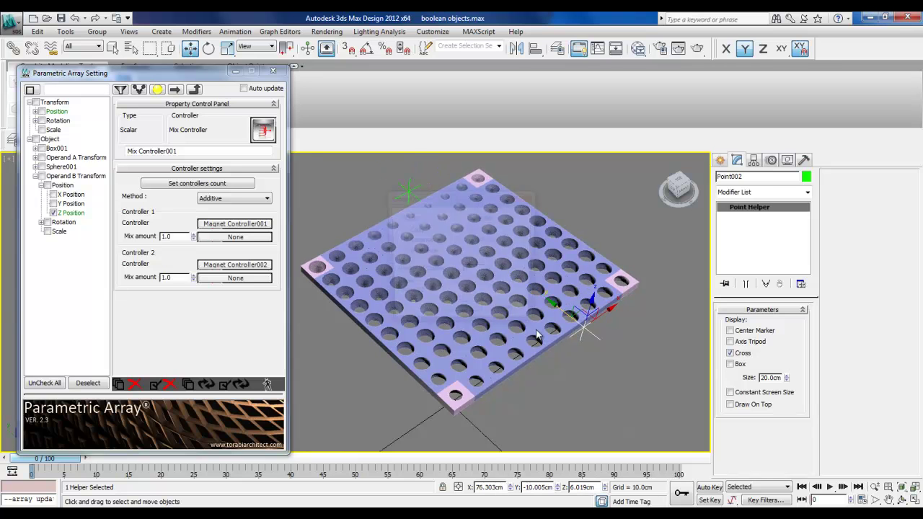
pyautogui.click(415, 230)
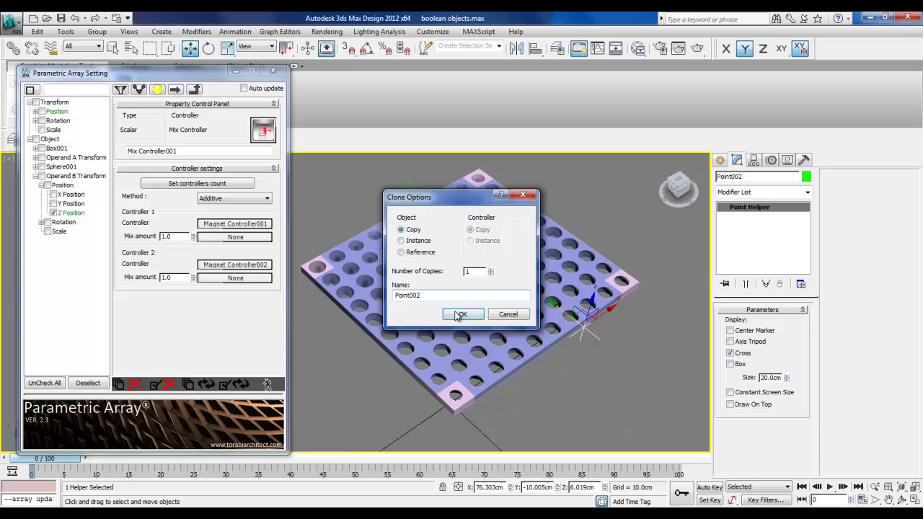
pyautogui.click(463, 315)
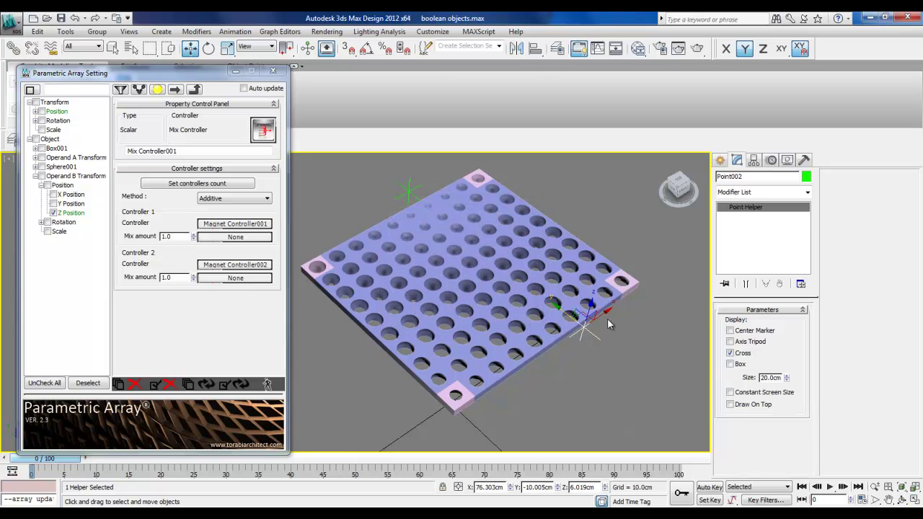
pyautogui.moveTo(603, 314); pyautogui.dragTo(543, 343)
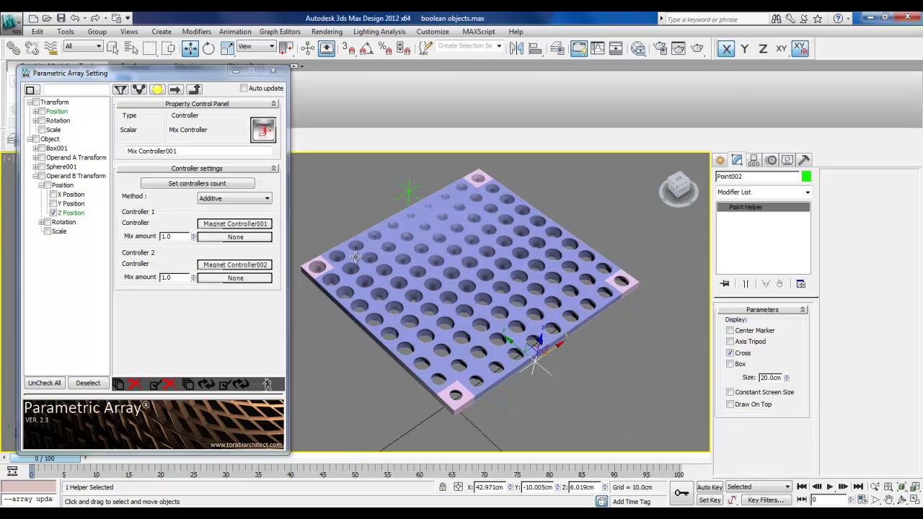
# Inspect Magnet Controller001's settings, then return to the parent Mix Controller.
pyautogui.click(250, 225)
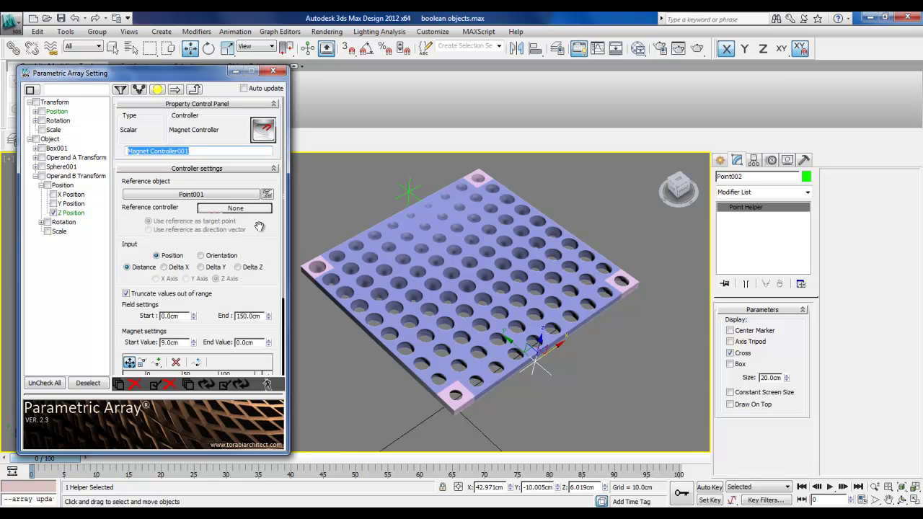
pyautogui.moveTo(257, 226); pyautogui.dragTo(259, 213)
pyautogui.doubleClick(207, 139)
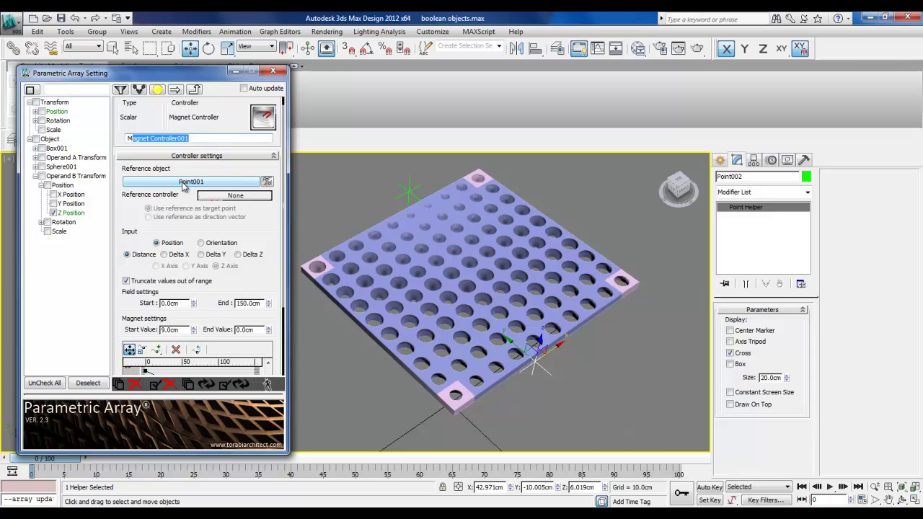
pyautogui.click(406, 195)
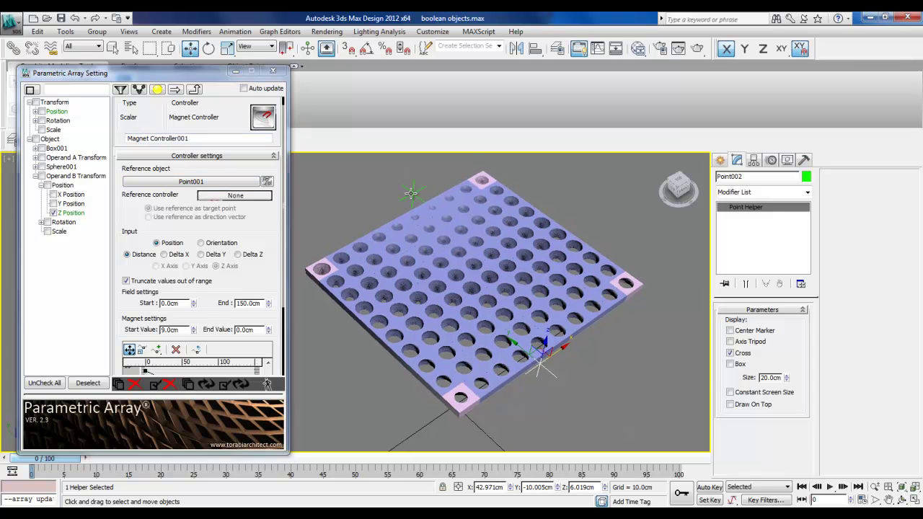
pyautogui.click(260, 215)
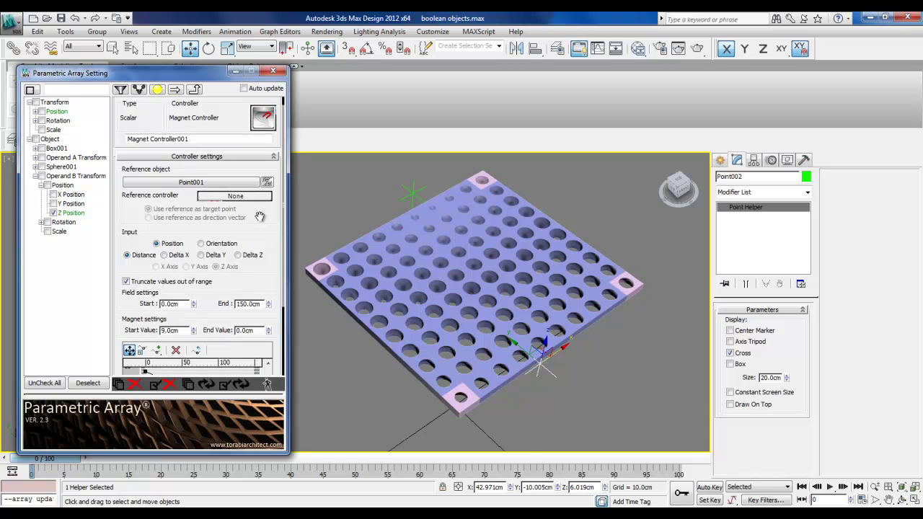
pyautogui.click(203, 103)
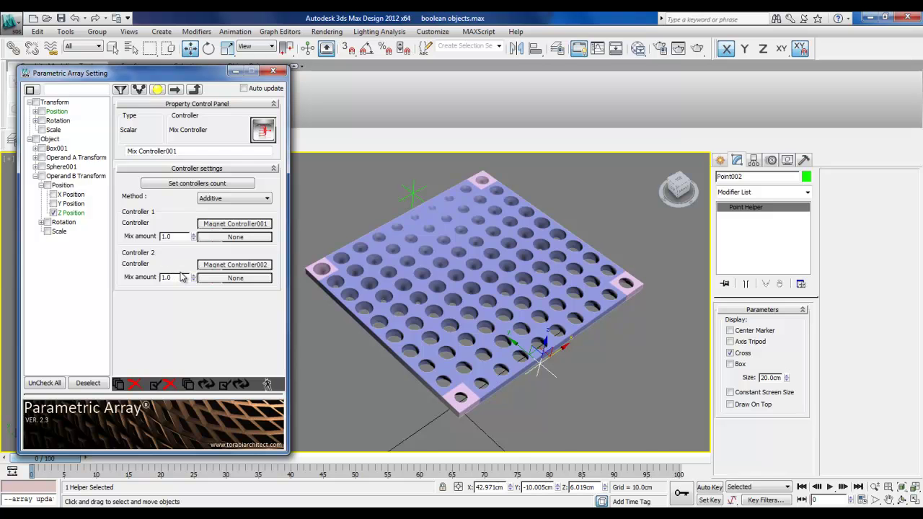
# Set Magnet Controller002's reference object to Point002.
pyautogui.click(188, 185)
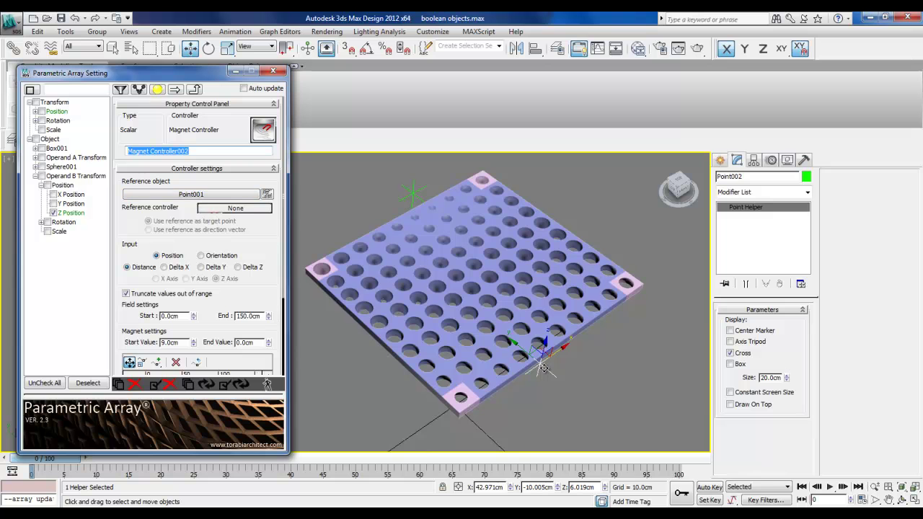
pyautogui.click(186, 197)
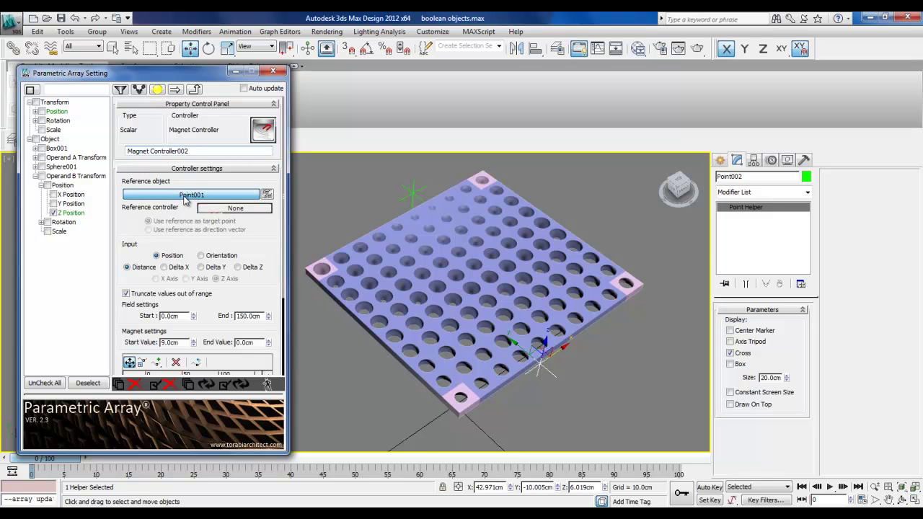
pyautogui.click(546, 369)
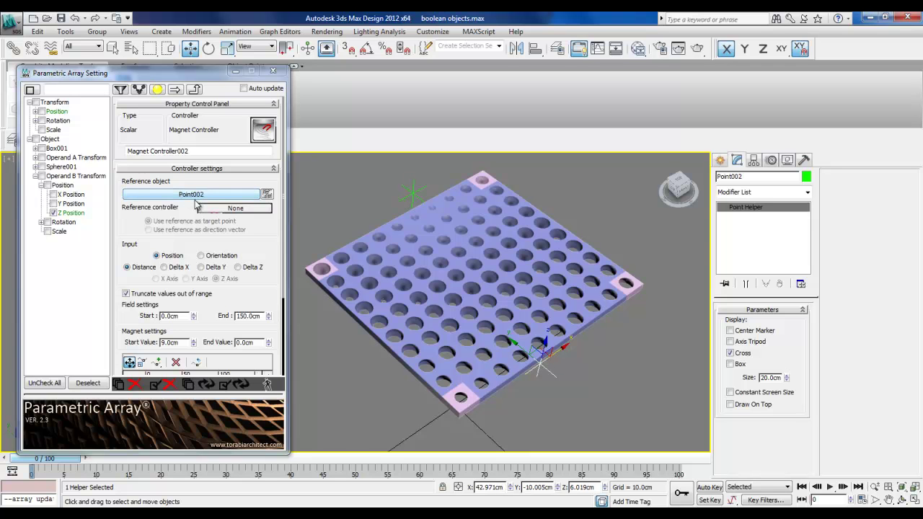
# Nudge Point002 slightly along X and update the Parametric Array.
pyautogui.click(196, 90)
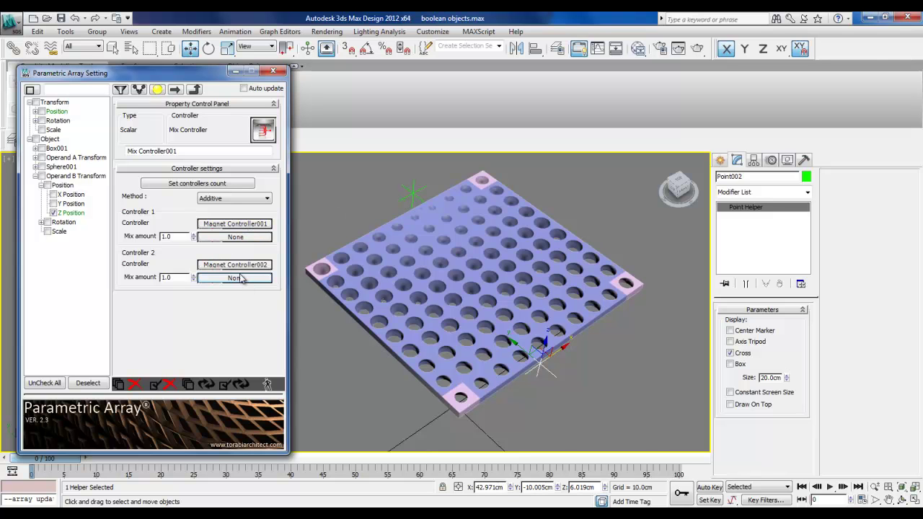
pyautogui.moveTo(561, 364); pyautogui.dragTo(554, 369)
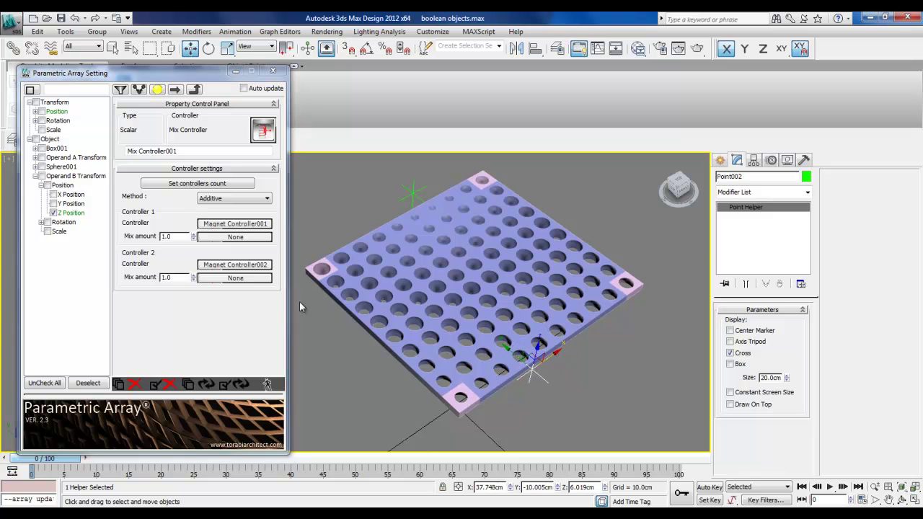
pyautogui.click(226, 385)
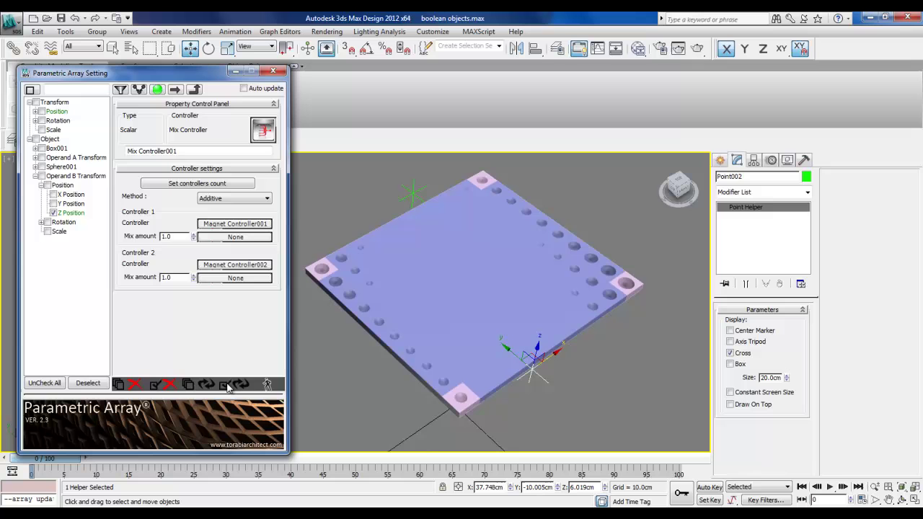
# Move Point001 further along X.
pyautogui.middleClick(440, 278)
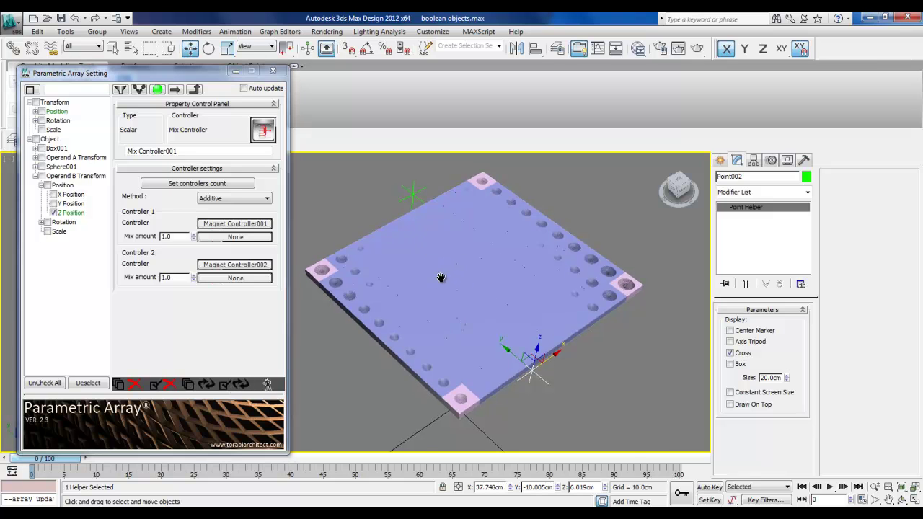
pyautogui.moveTo(440, 278); pyautogui.dragTo(436, 284, button='middle')
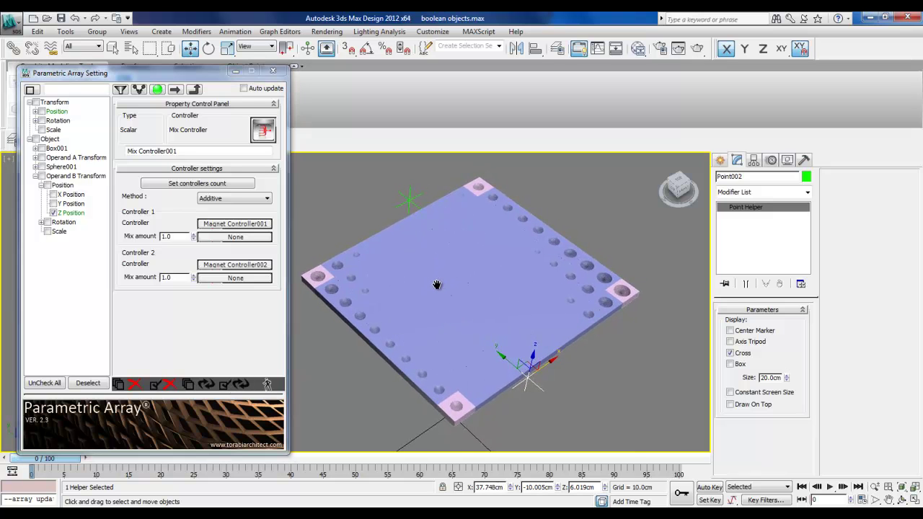
pyautogui.click(415, 196)
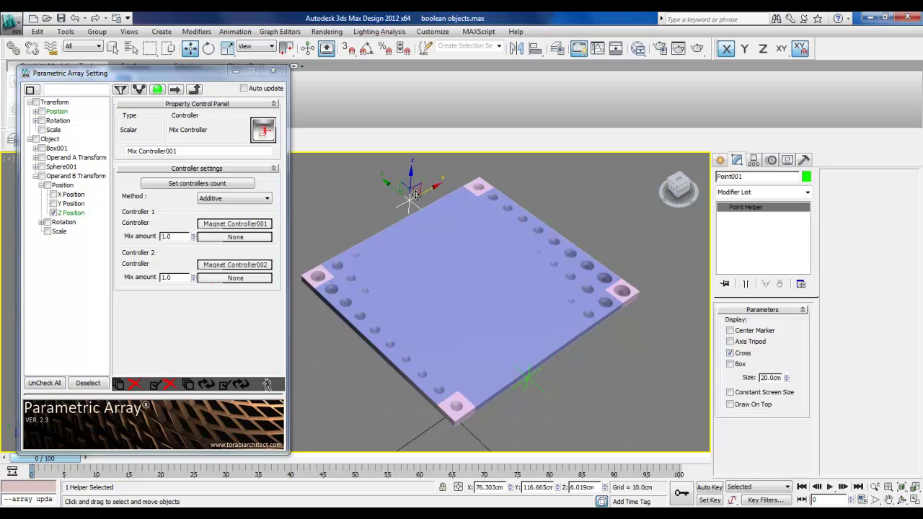
pyautogui.moveTo(429, 190); pyautogui.dragTo(442, 182)
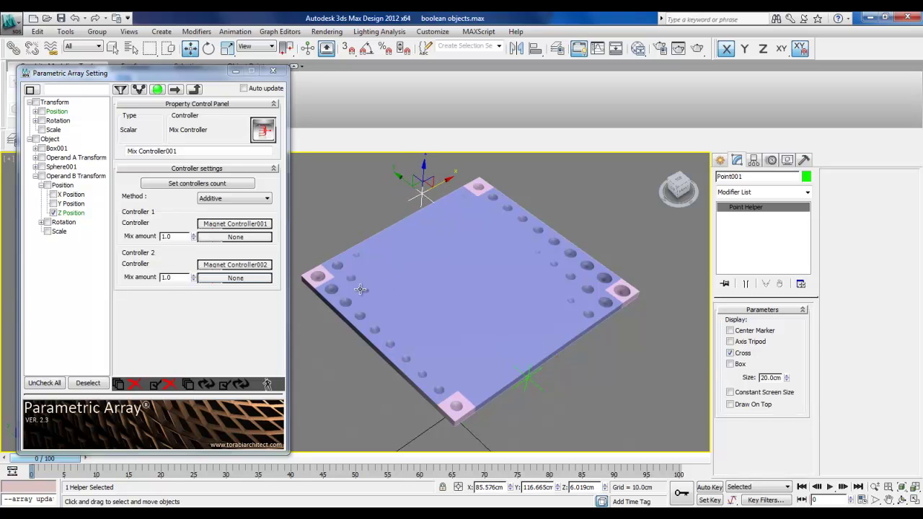
# Set the Mix Controller method to Minimum and update the array to preview the result.
pyautogui.click(246, 200)
pyautogui.click(246, 201)
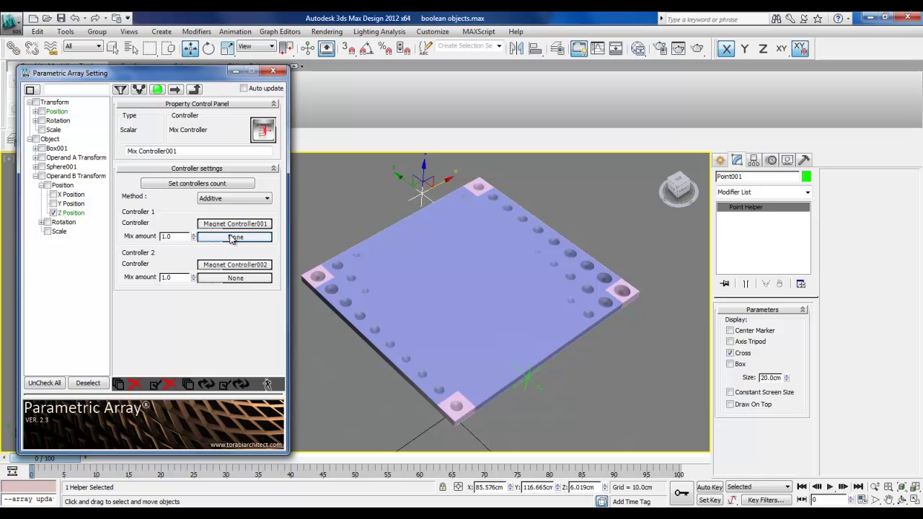
pyautogui.click(219, 200)
pyautogui.click(215, 226)
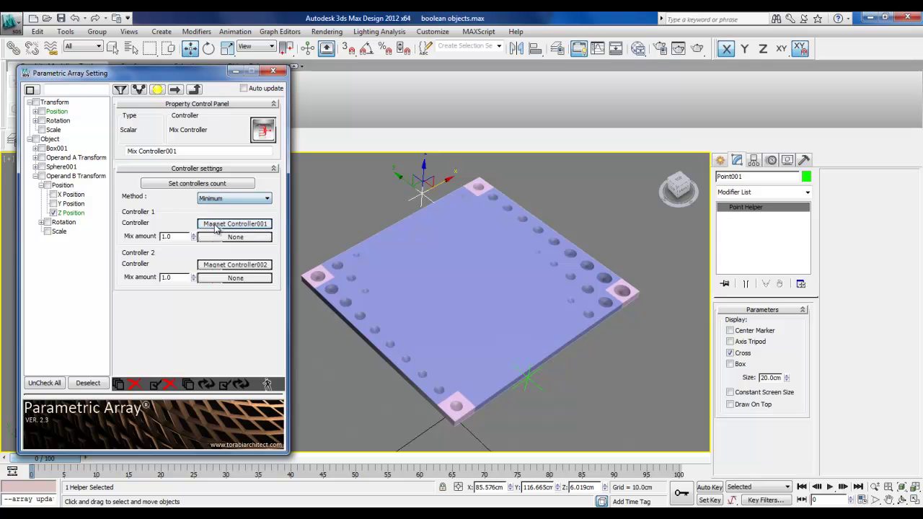
pyautogui.click(237, 384)
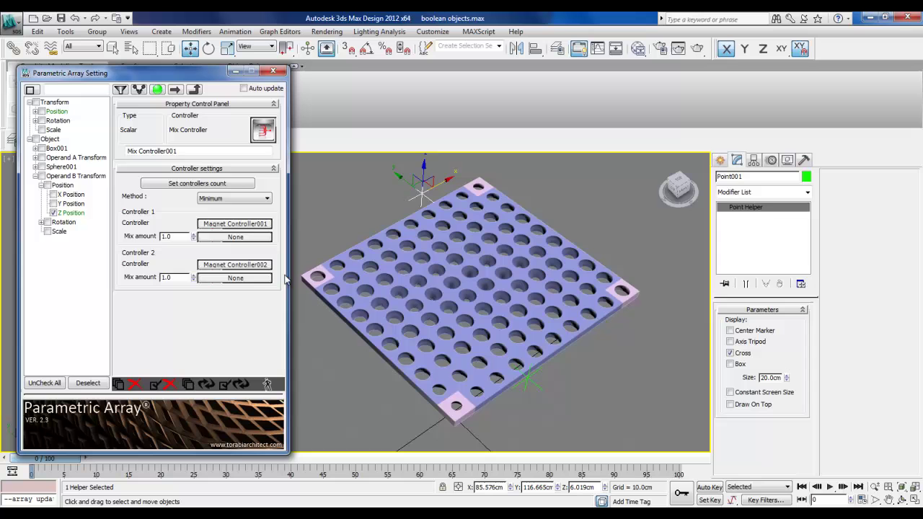
# Change the mix method to Maximum, then select Point002.
pyautogui.click(219, 198)
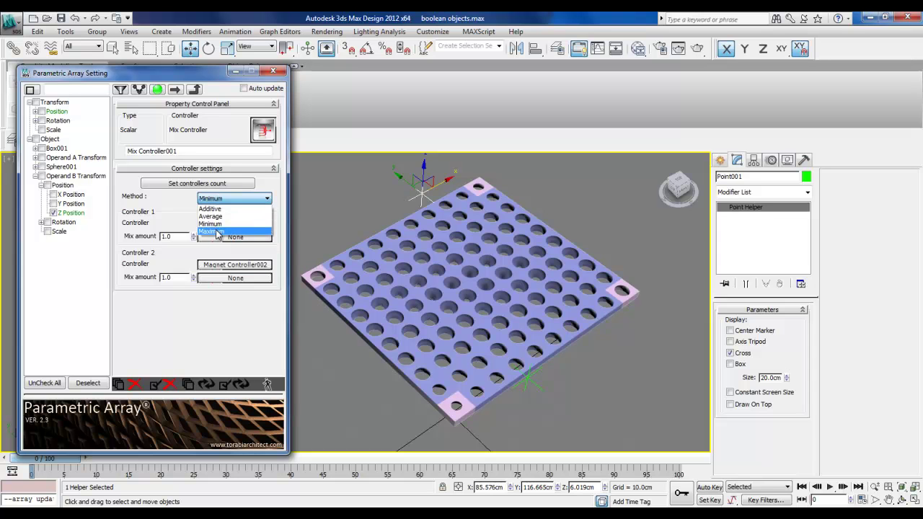
pyautogui.click(216, 233)
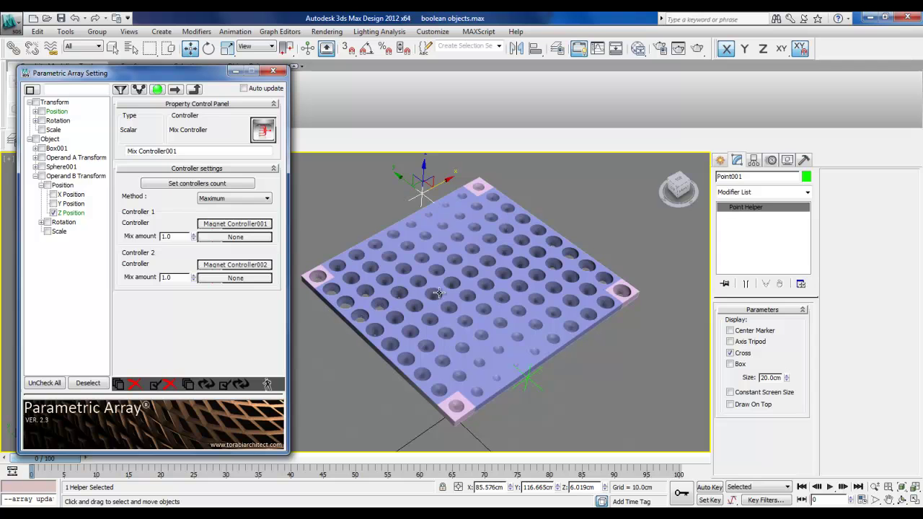
pyautogui.moveTo(470, 330); pyautogui.dragTo(476, 334, button='middle')
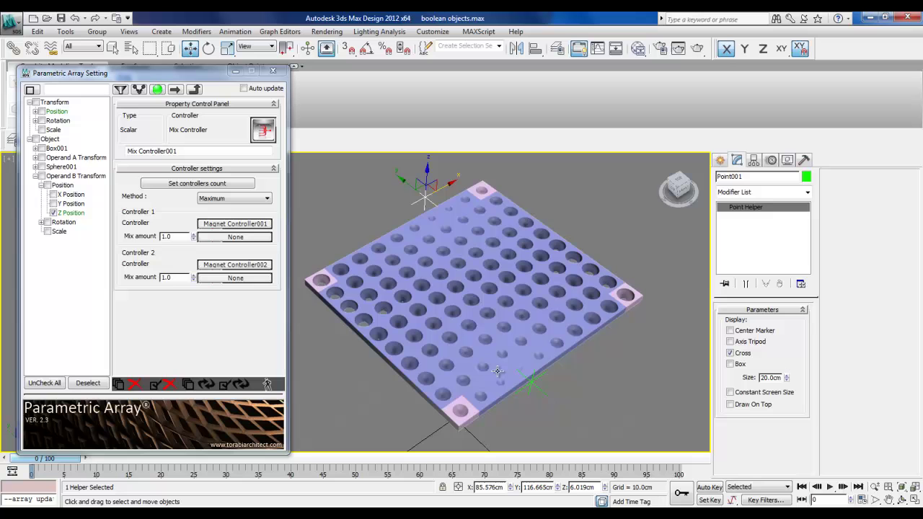
pyautogui.click(542, 390)
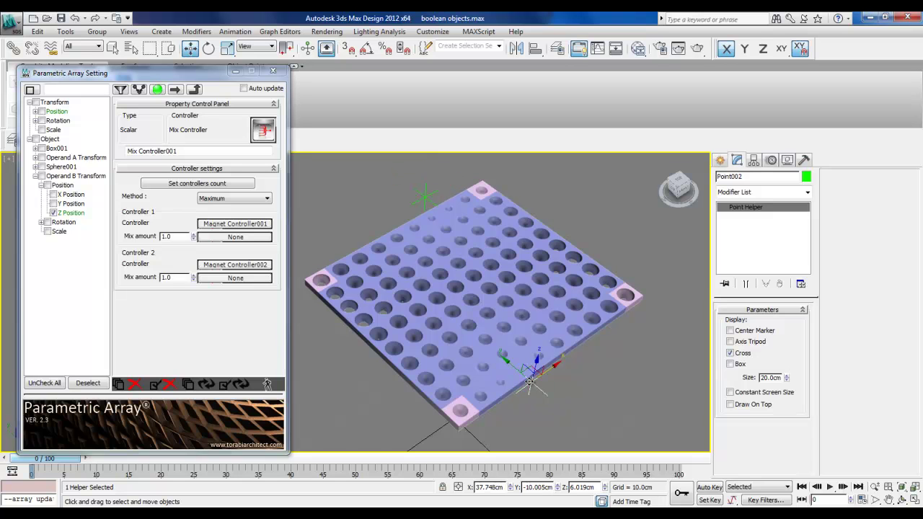
# Move Point002 along Y, run Update_panel, and confirm a controllers count of 2.
pyautogui.moveTo(520, 371); pyautogui.dragTo(491, 349)
pyautogui.rightClick(490, 349)
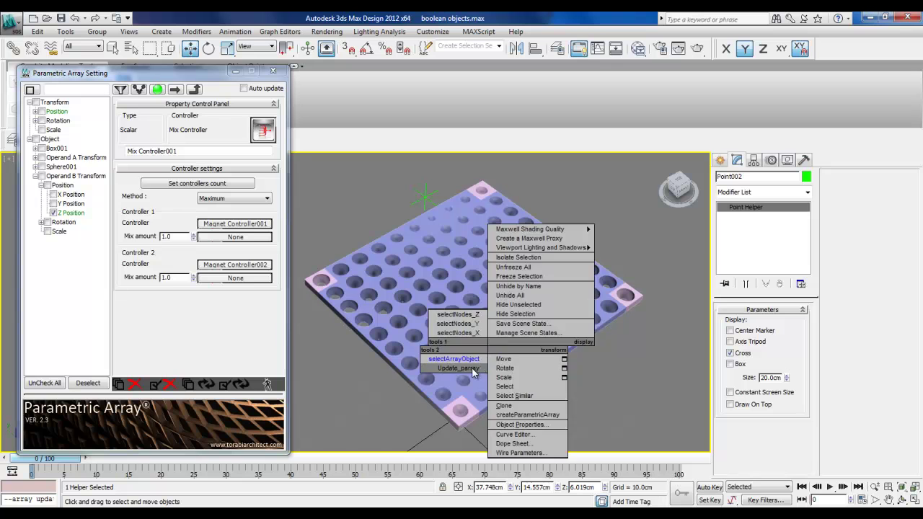
pyautogui.click(486, 357)
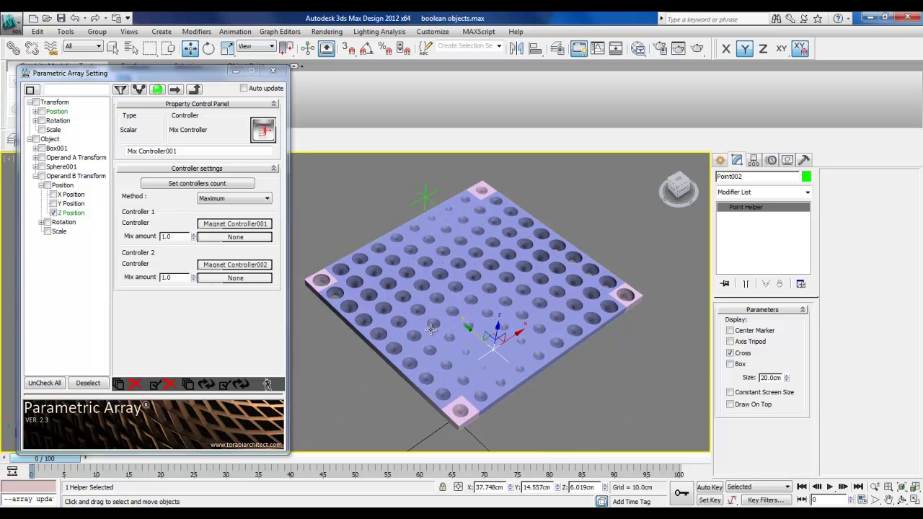
pyautogui.click(180, 186)
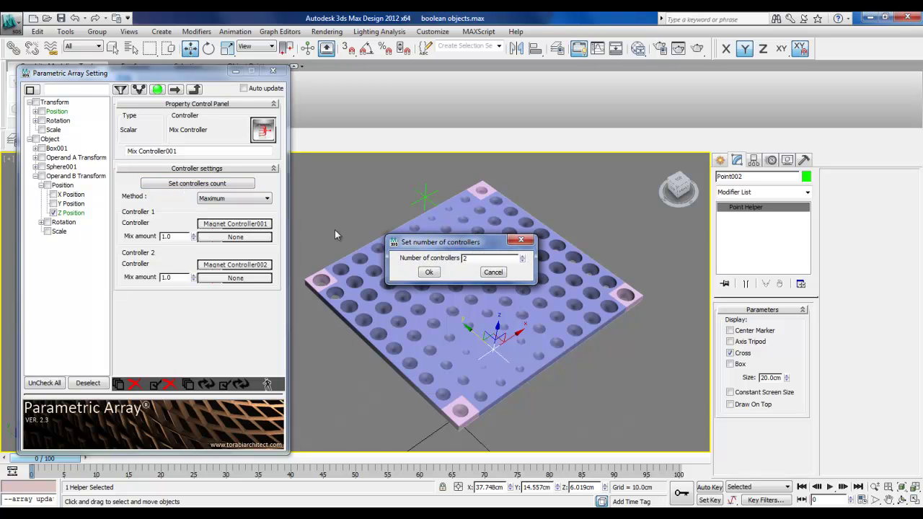
pyautogui.click(429, 272)
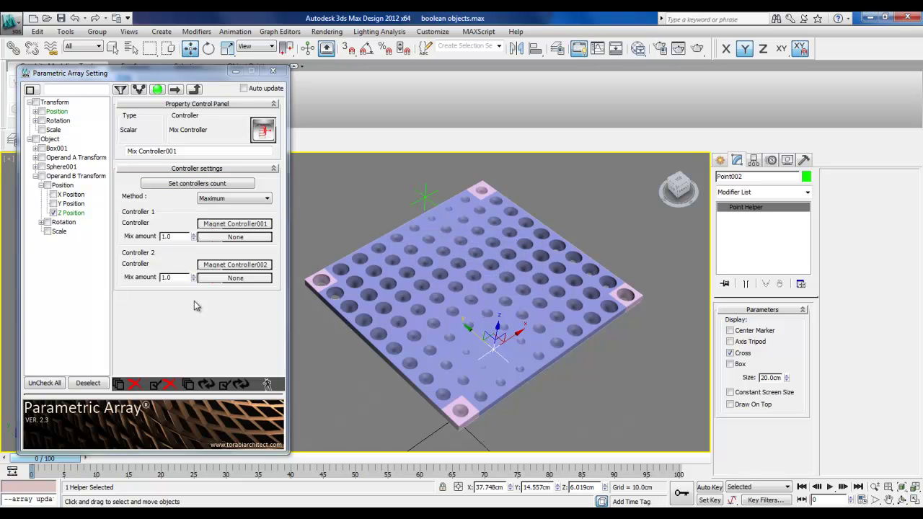